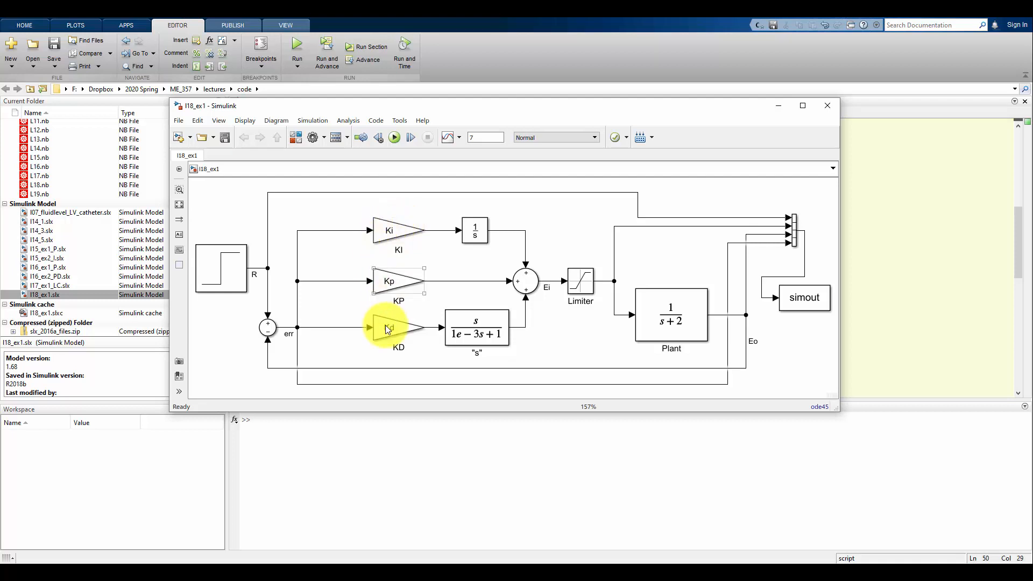
Step: Review the PID gain blocks in the l18_ex1 model and the matching Kp, Kd and Ki assignments in the l18.m script
left_click(217, 352)
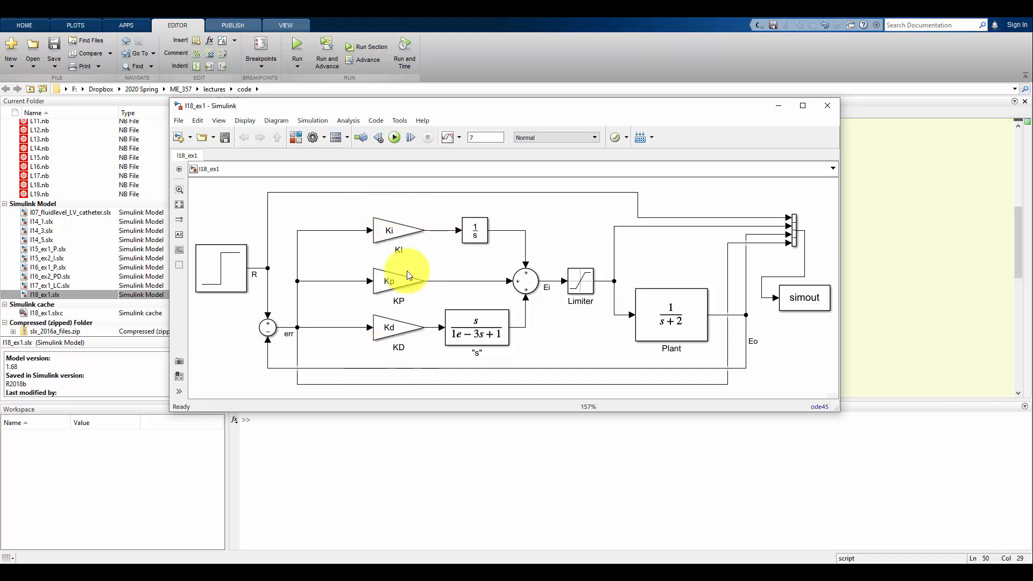
left_click(386, 335)
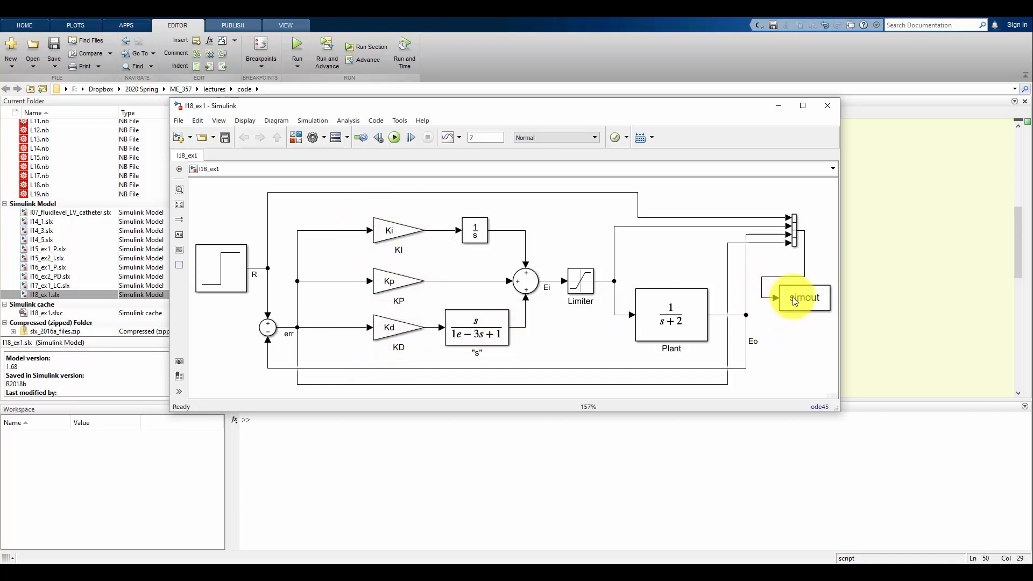
left_click(876, 277)
left_click(545, 275)
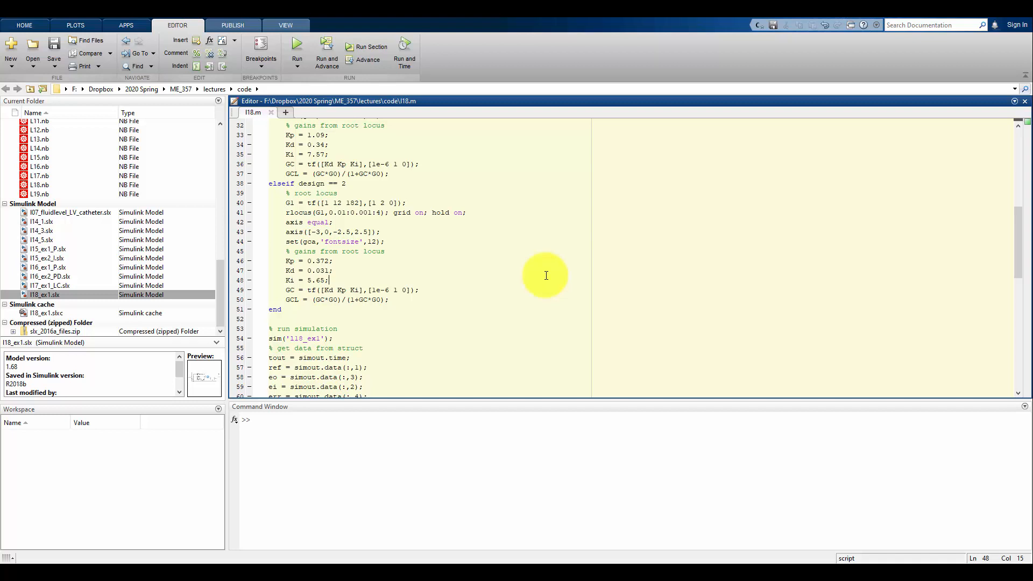
left_click(295, 135)
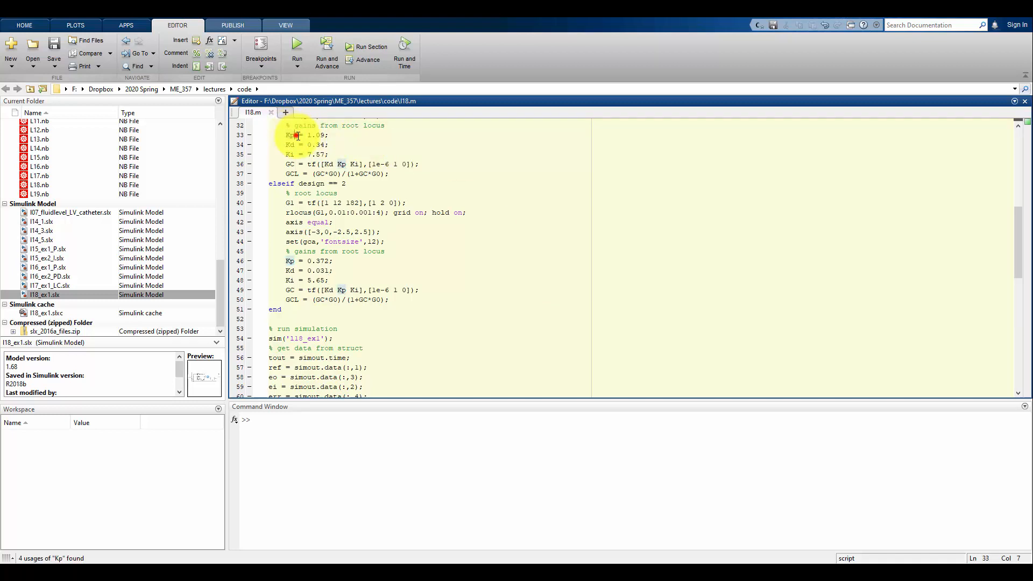
left_click(331, 137)
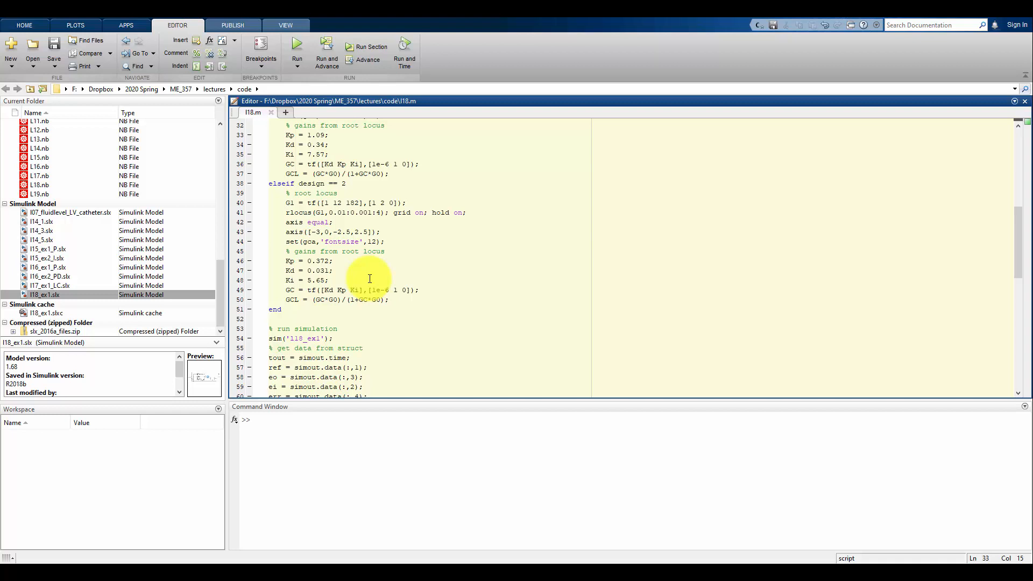
Step: Check the upper and lower saturation limits of the Limiter block in the l18_ex1 Simulink model
left_click(420, 262)
left_click(404, 570)
left_click(579, 279)
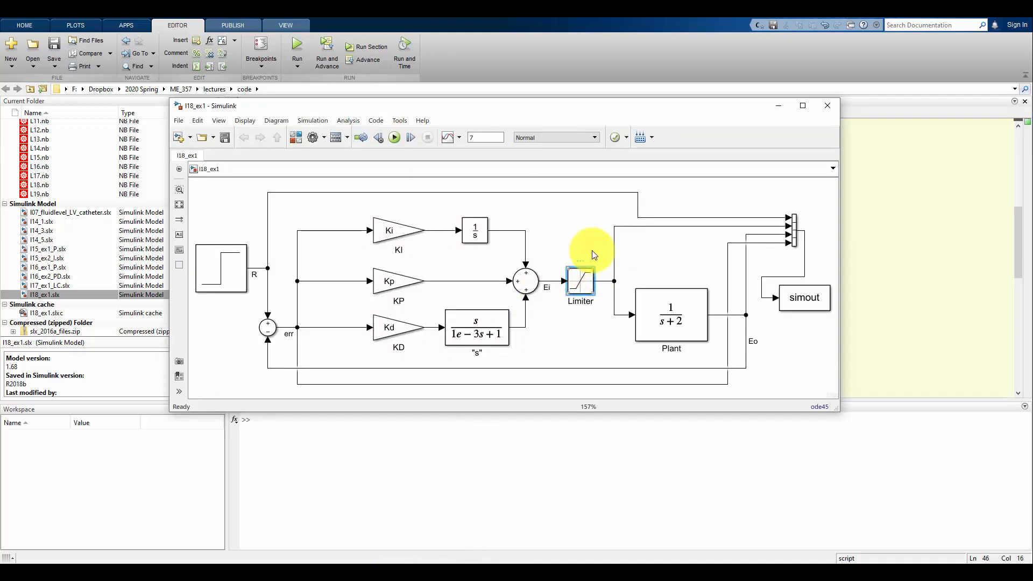
double_click(588, 281)
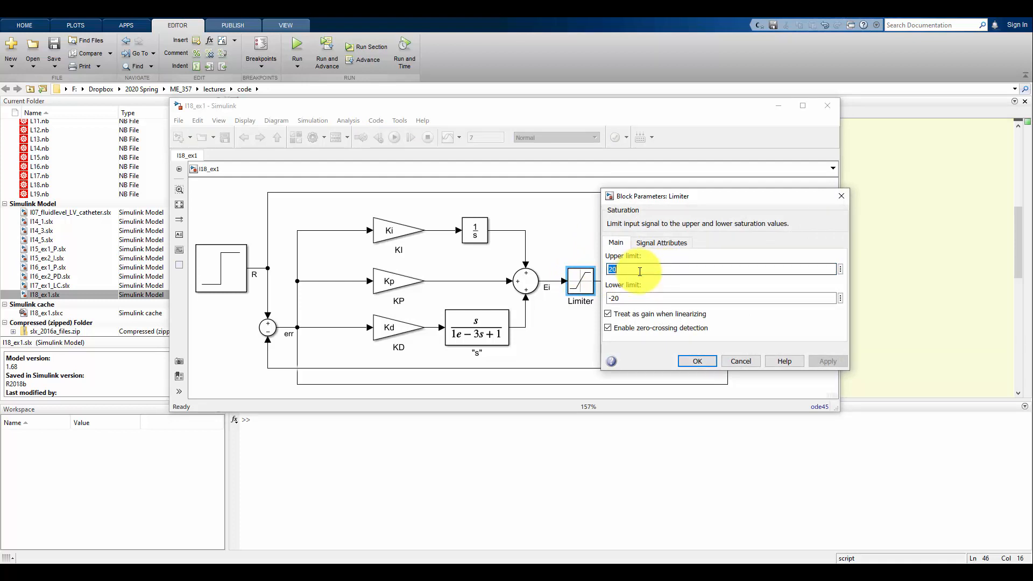
left_click(651, 269)
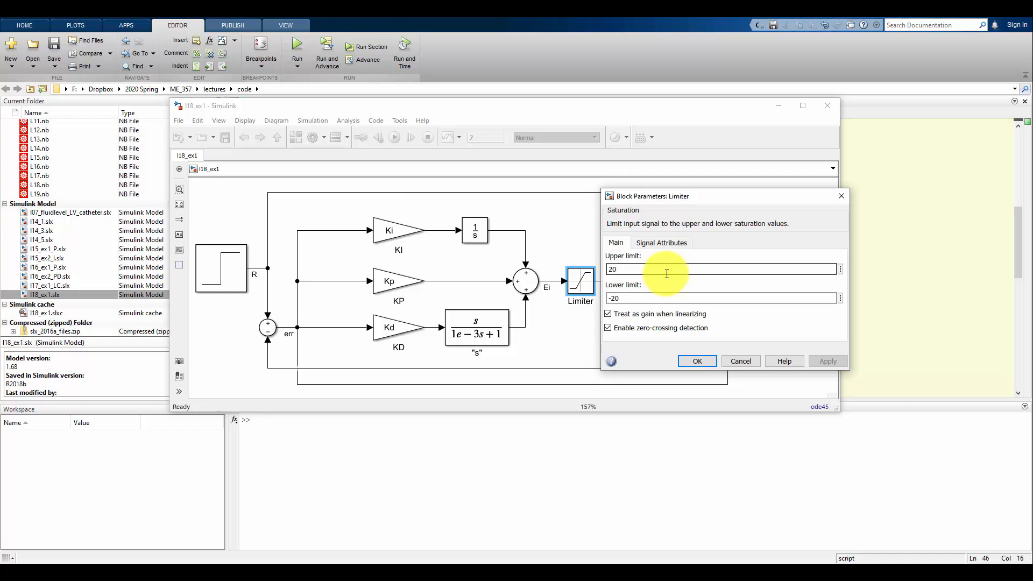
left_click(712, 361)
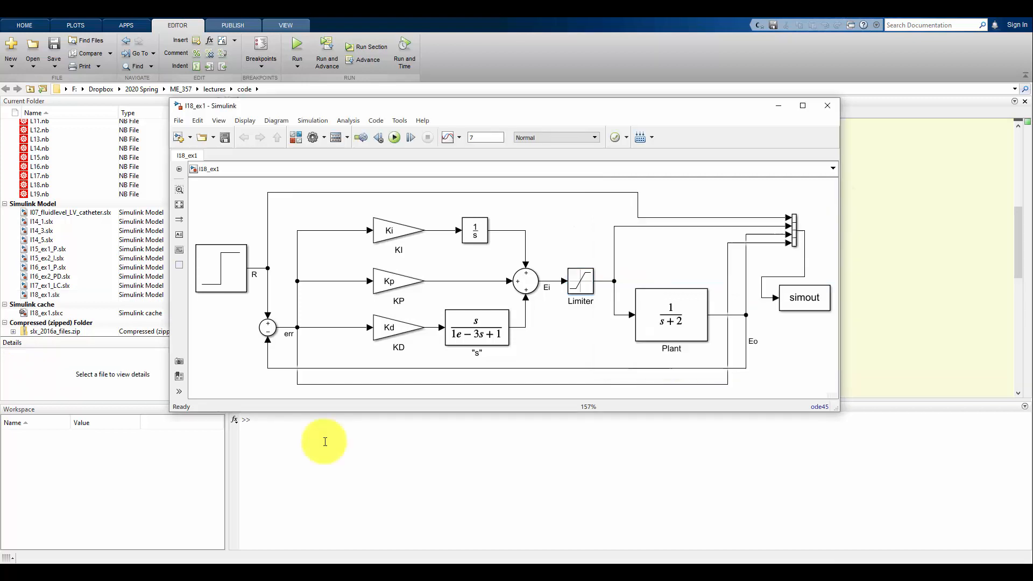
Step: Open the l18_ex1 model's configuration parameters and check the max step size in the solver details
left_click(314, 138)
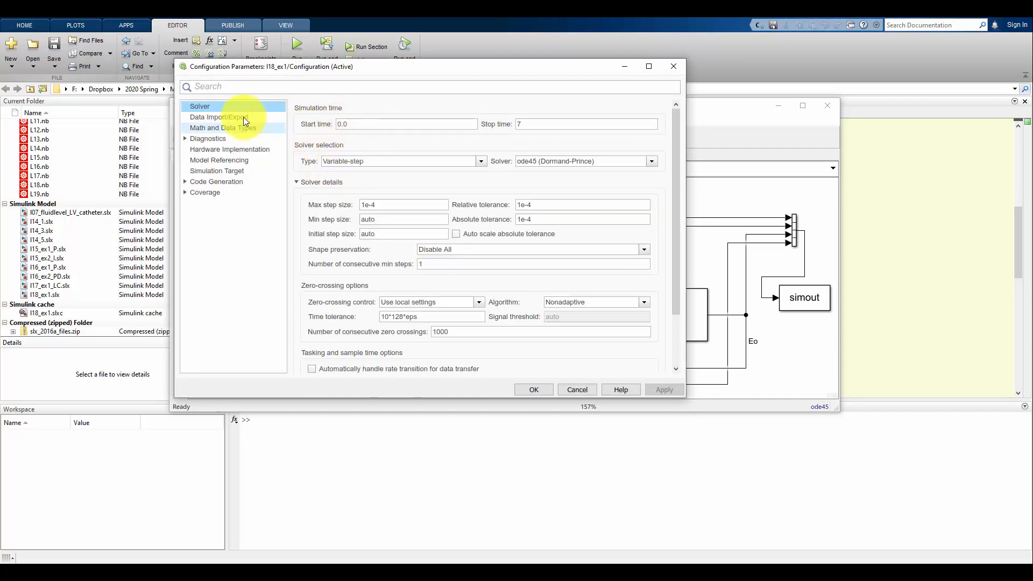
left_click(321, 182)
left_click(317, 182)
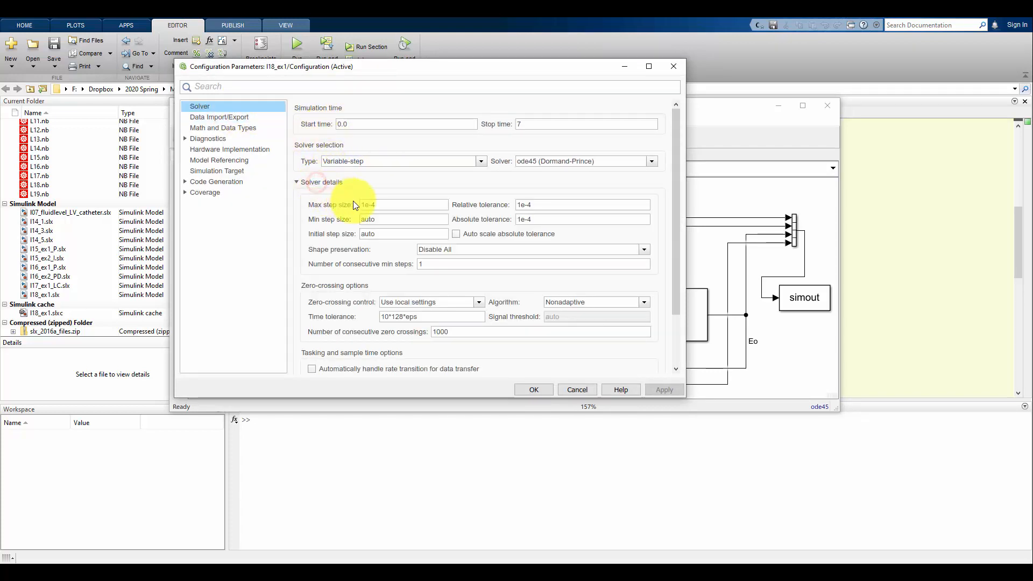
double_click(543, 204)
double_click(389, 204)
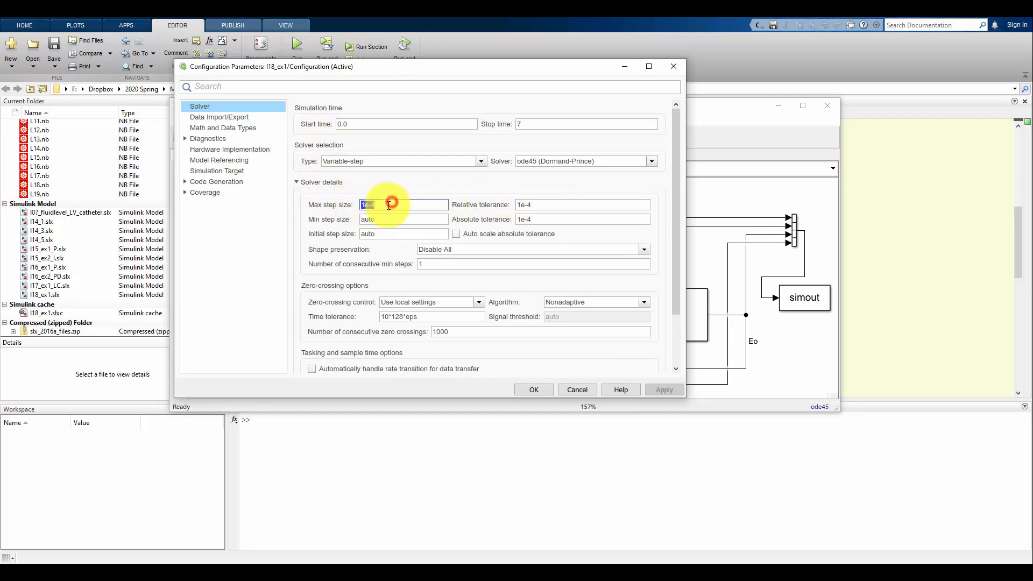
left_click(386, 205)
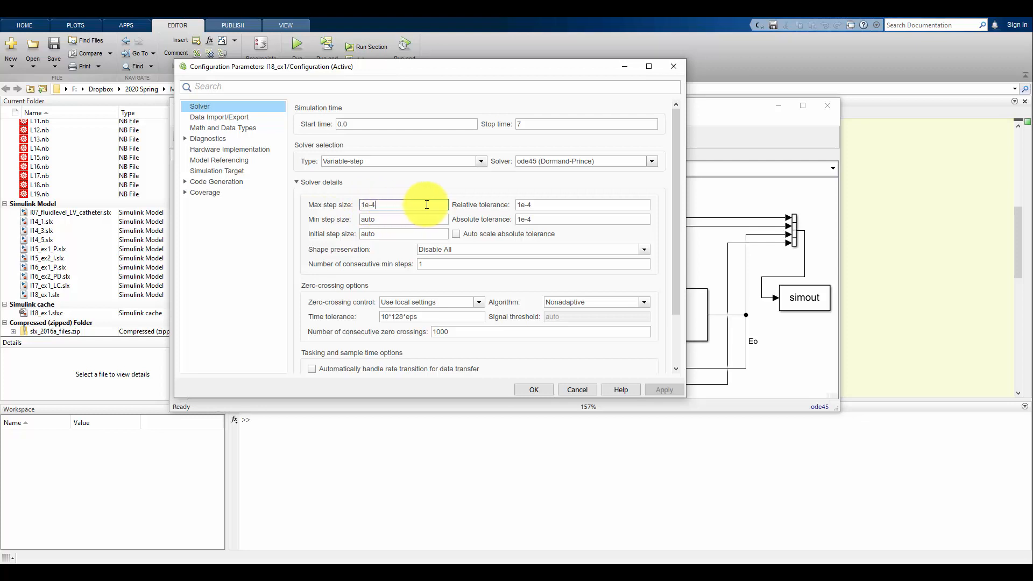
Step: Check the solver's relative and absolute tolerances alongside the max step size, and close the configuration parameters
double_click(531, 205)
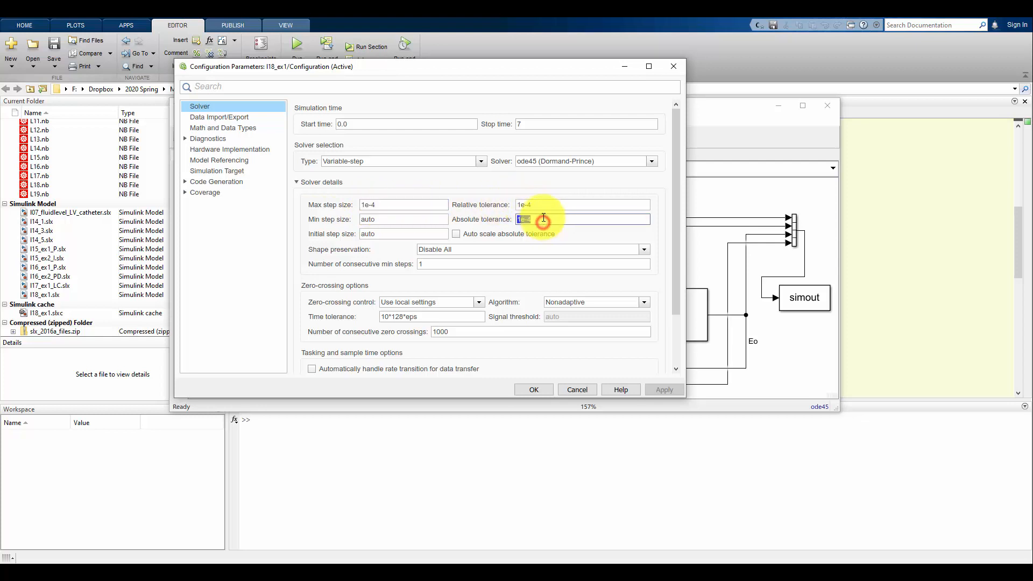
double_click(540, 203)
double_click(542, 217)
mouse_move(534, 301)
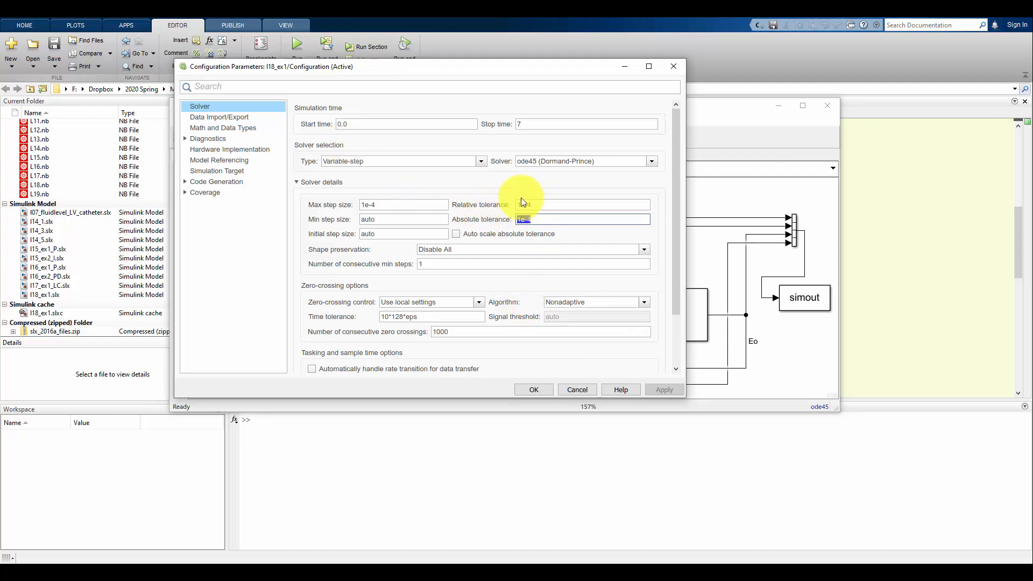
left_click(444, 202)
left_click(541, 203)
left_click(542, 217)
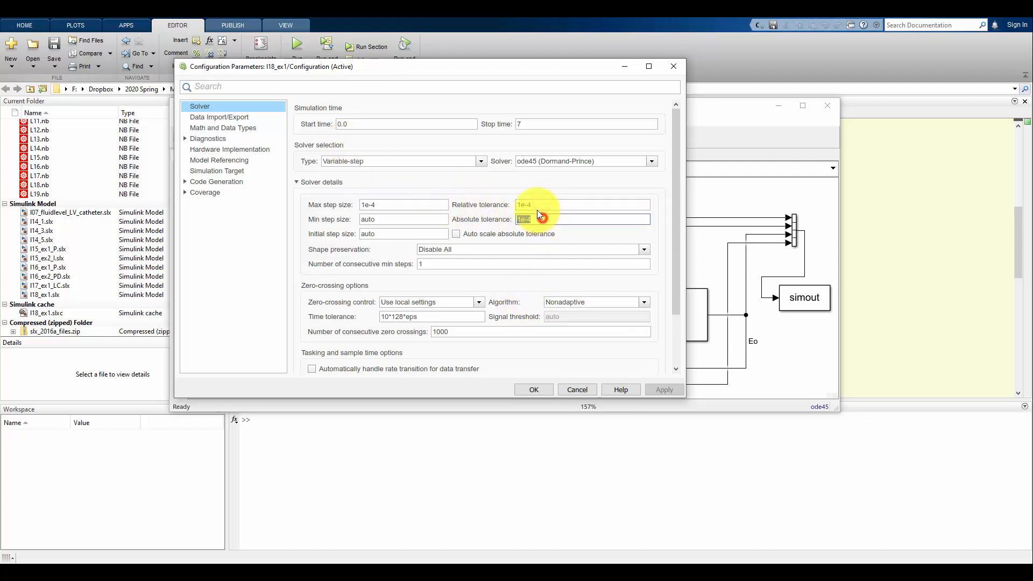
left_click(537, 205)
left_click(423, 207)
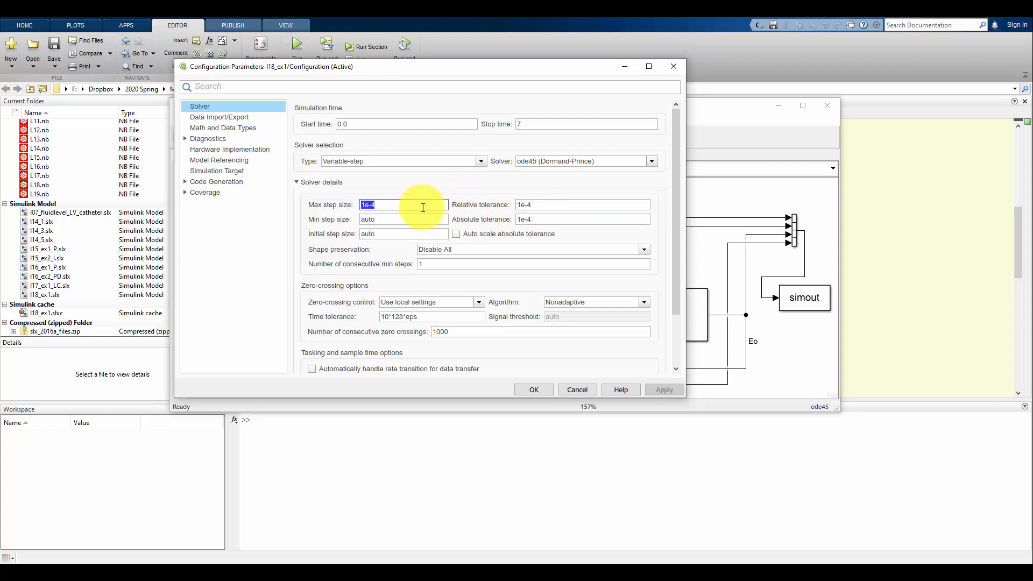
left_click(520, 387)
Step: Run the l18.m script to simulate the model and plot its response, and bring the Command Window forward
left_click(848, 288)
left_click(375, 329)
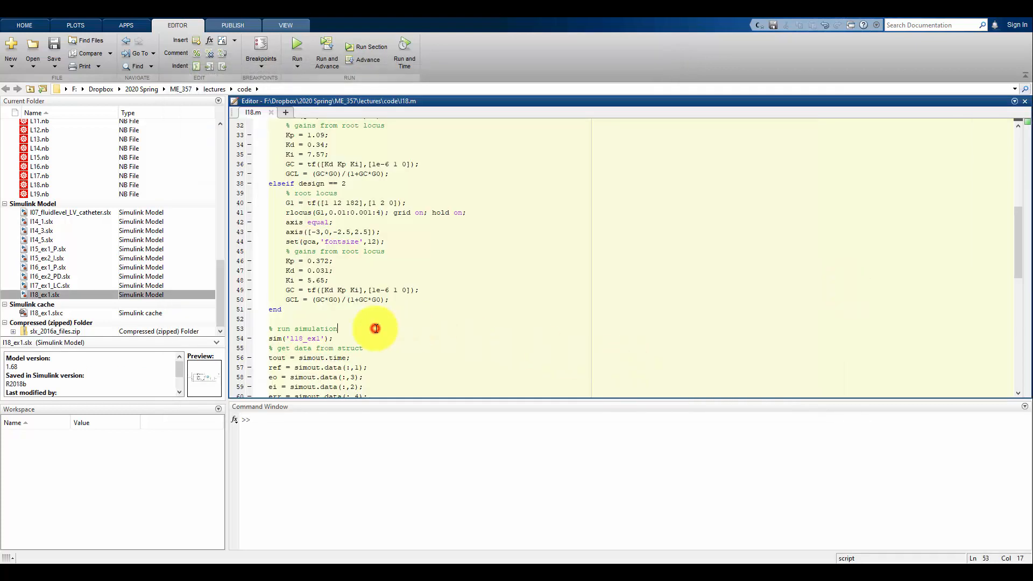
key("F5")
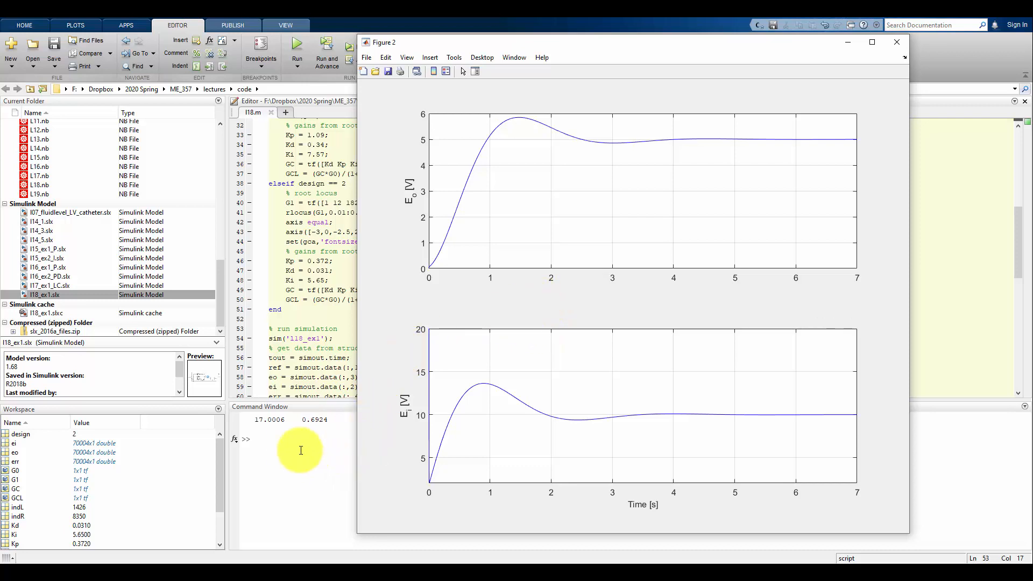
left_click(271, 441)
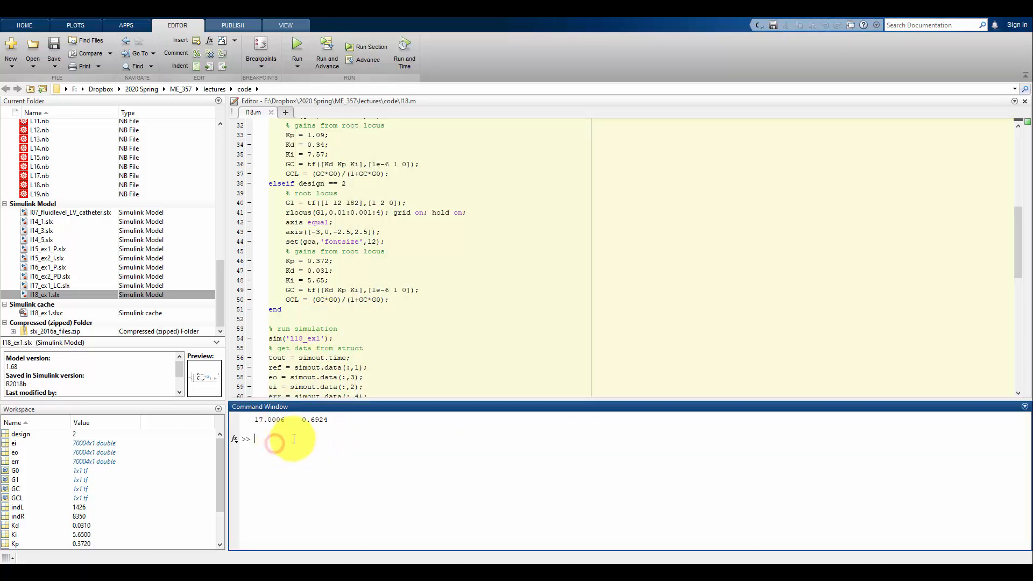